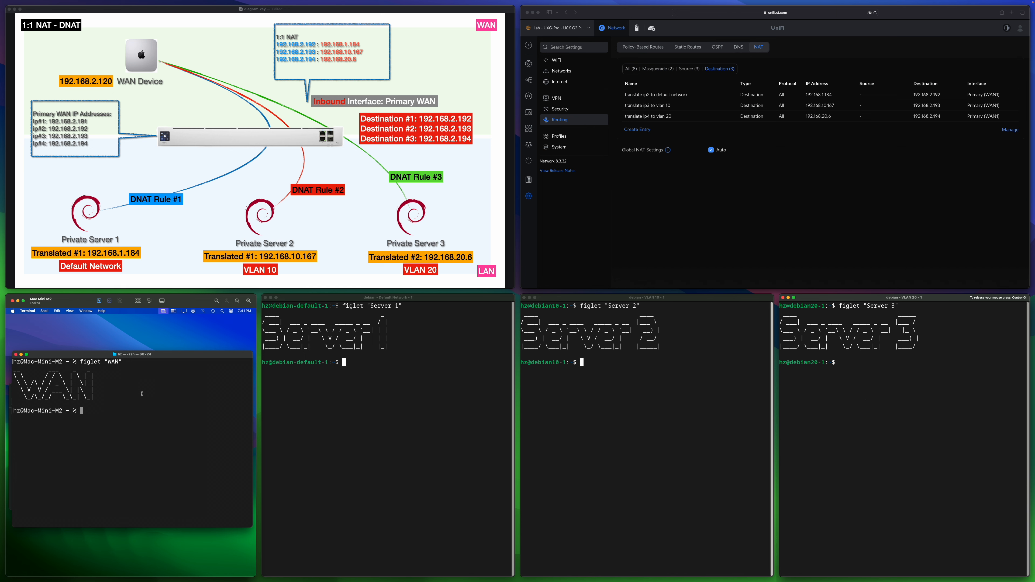
# Start an iperf3 server on the WAN Mac, and run an iperf3 client test to 192.168.2.120 from Server 1, interrupting it early.
pyautogui.write('iperf3 -s')
pyautogui.press('Return')
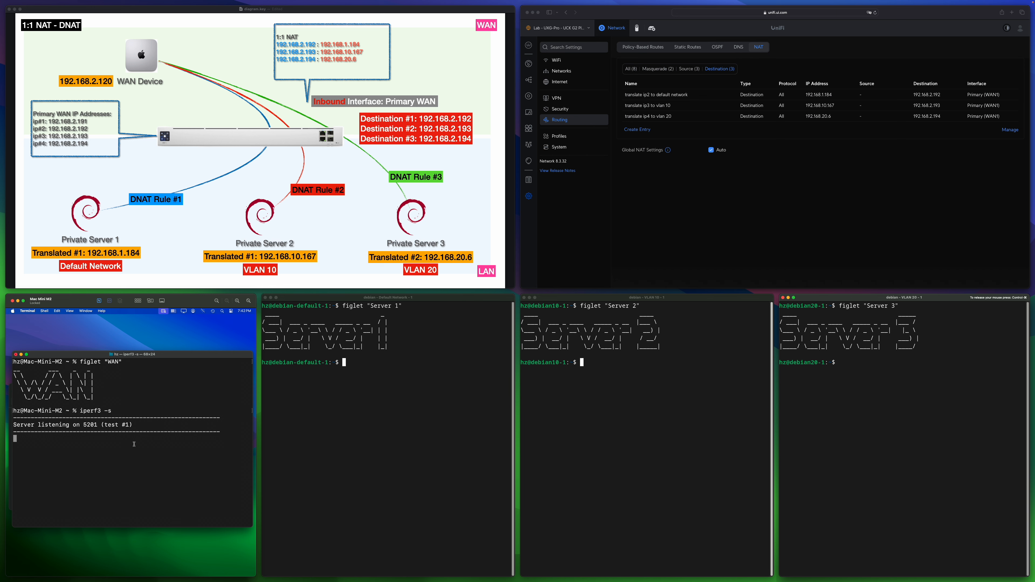
pyautogui.click(441, 407)
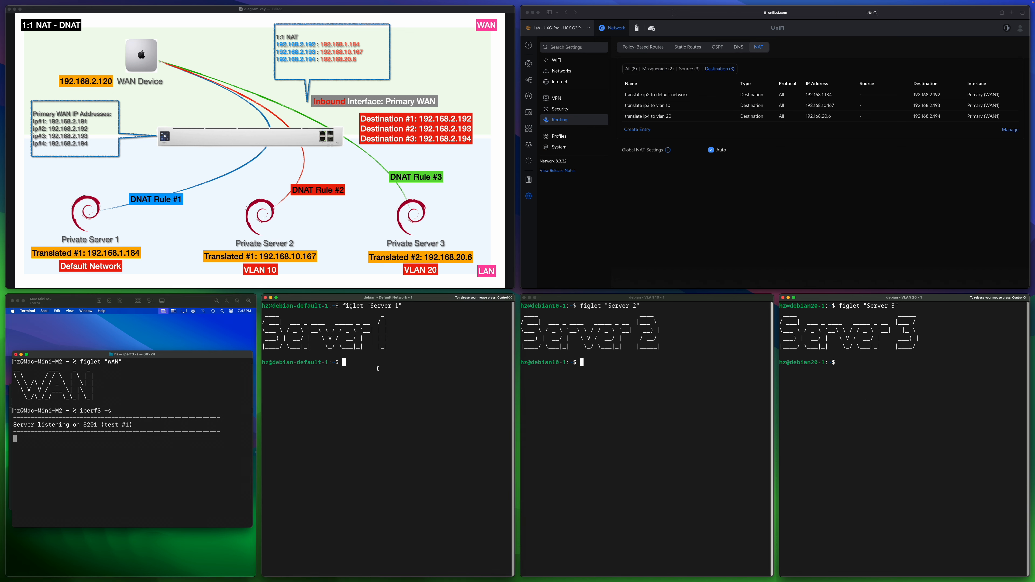
pyautogui.press('Up')
pyautogui.press('Up')
pyautogui.click(367, 408)
pyautogui.press('Return')
pyautogui.hotkey('ctrl', 'c')
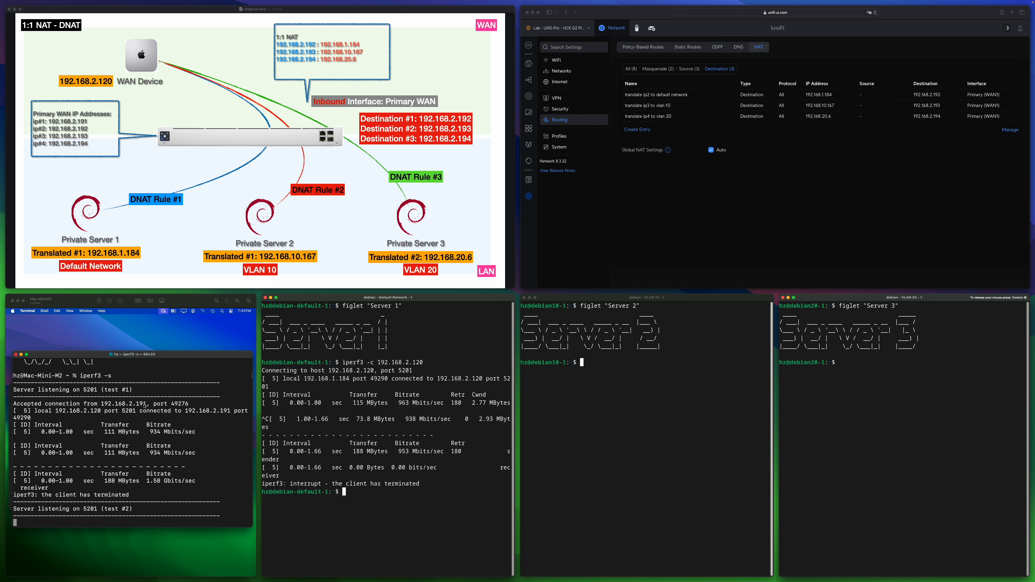
# Bring up the 1:1 NAT SNAT diagram alongside the list of source NAT rules.
pyautogui.moveTo(49, 122); pyautogui.dragTo(46, 121)
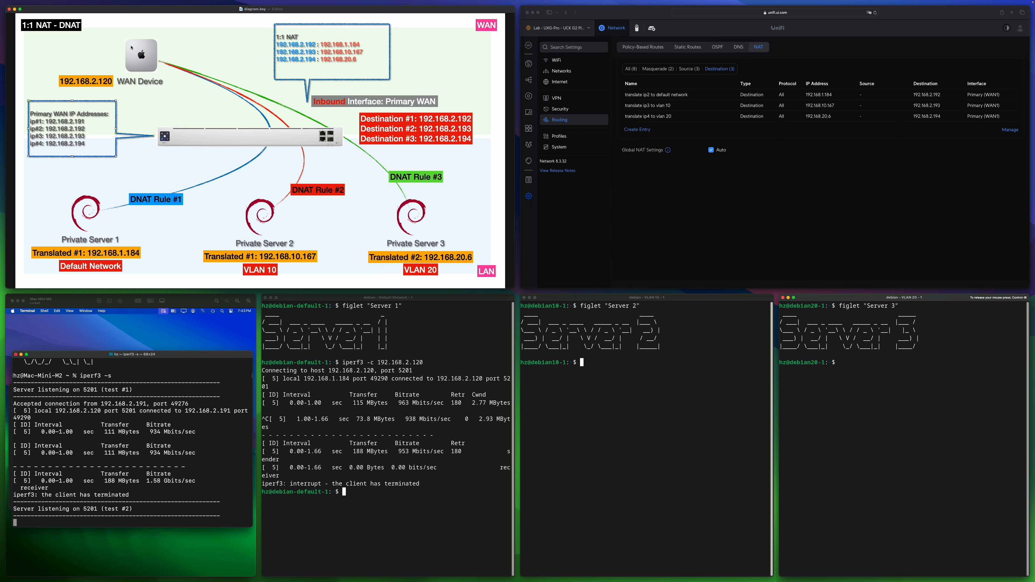
pyautogui.click(704, 358)
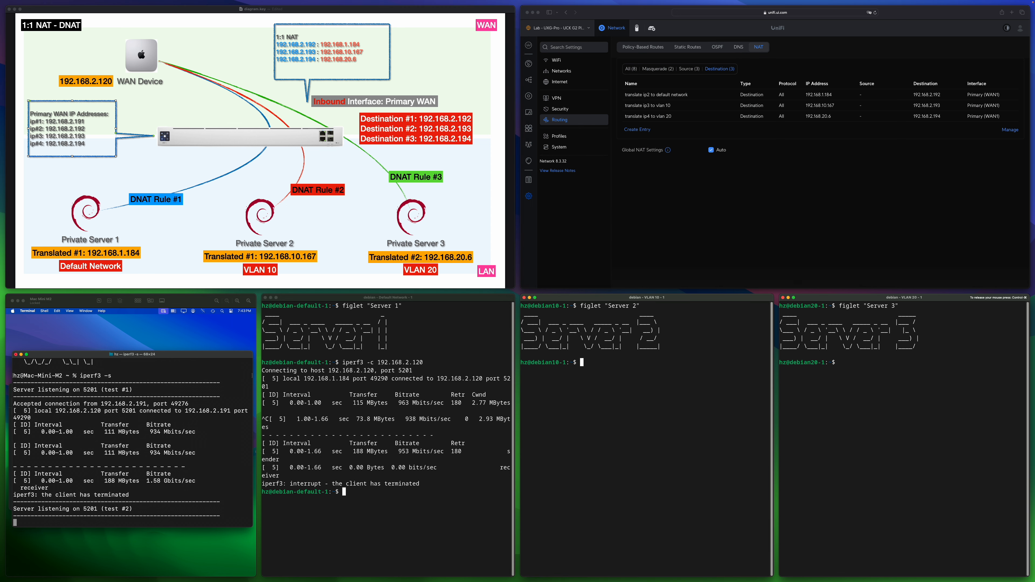
pyautogui.click(495, 180)
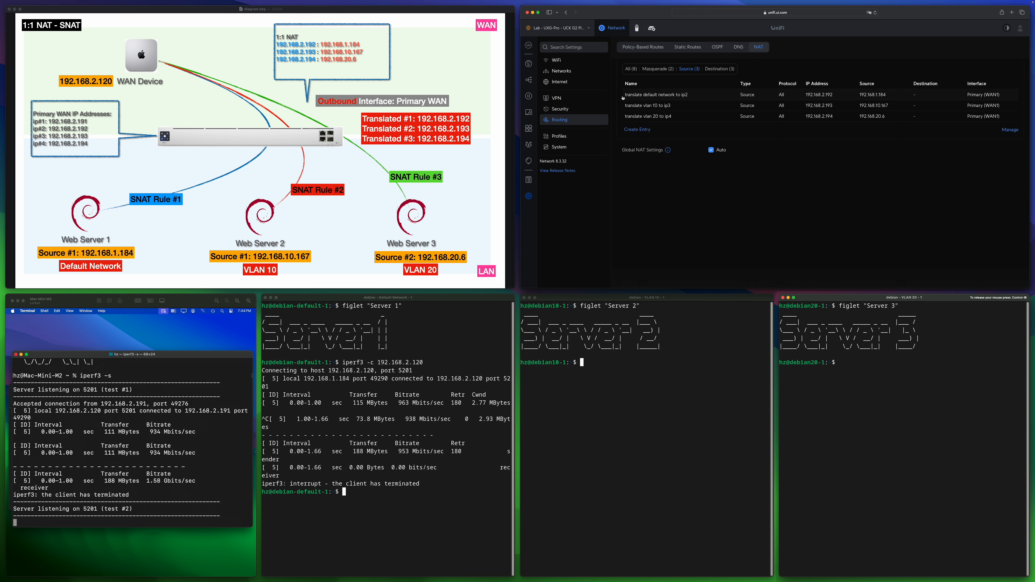
# Inspect the settings of the source NAT rules for the default network, VLAN 10 and VLAN 20.
pyautogui.click(636, 96)
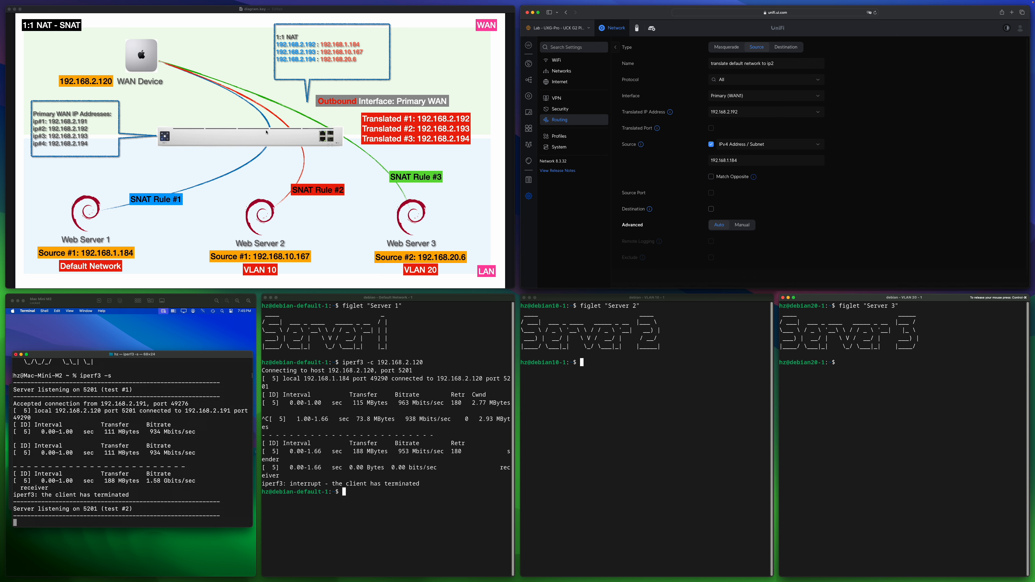
pyautogui.click(615, 47)
pyautogui.click(655, 106)
pyautogui.press('Escape')
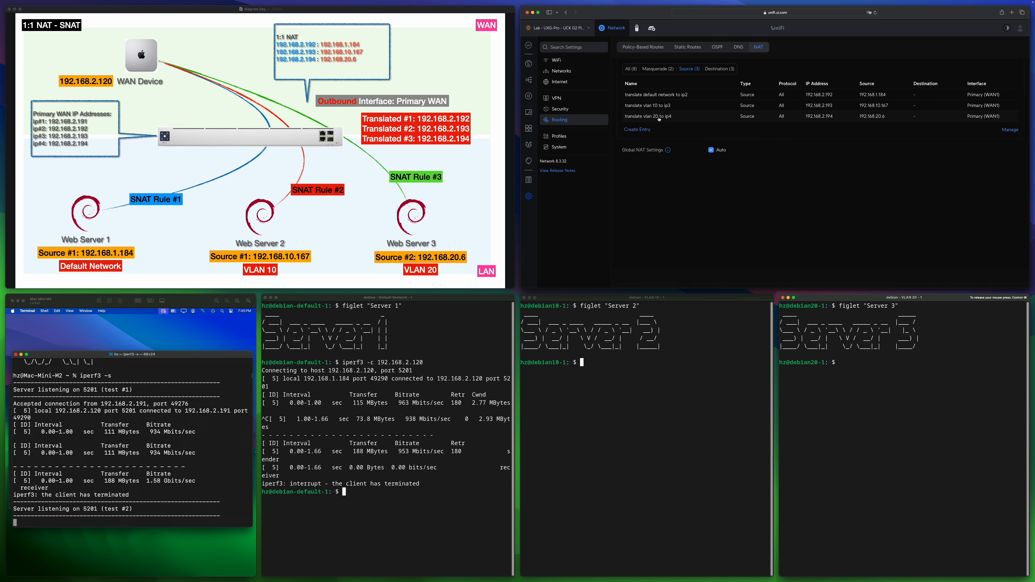
pyautogui.click(659, 117)
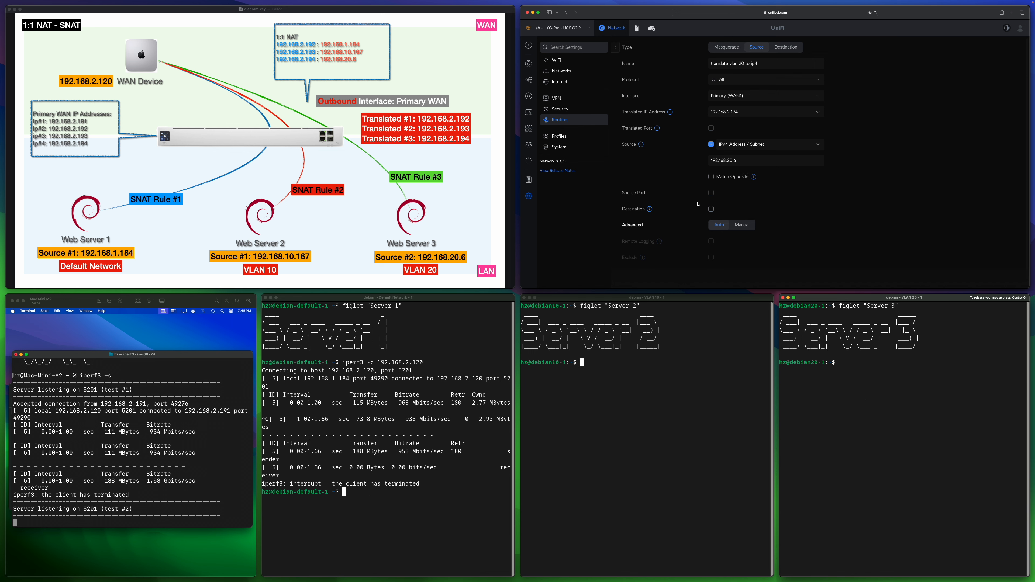
# Run a one-second iperf3 test from Server 1 to 192.168.2.120 and check the connection's source address on the WAN Mac.
pyautogui.click(377, 458)
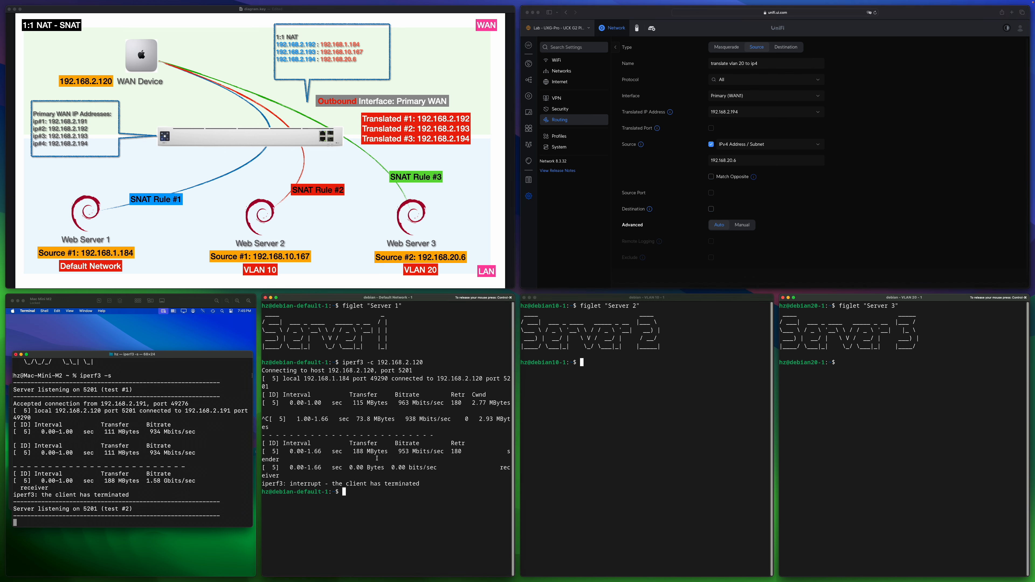
pyautogui.press('Up')
pyautogui.write('-t 1')
pyautogui.press('Return')
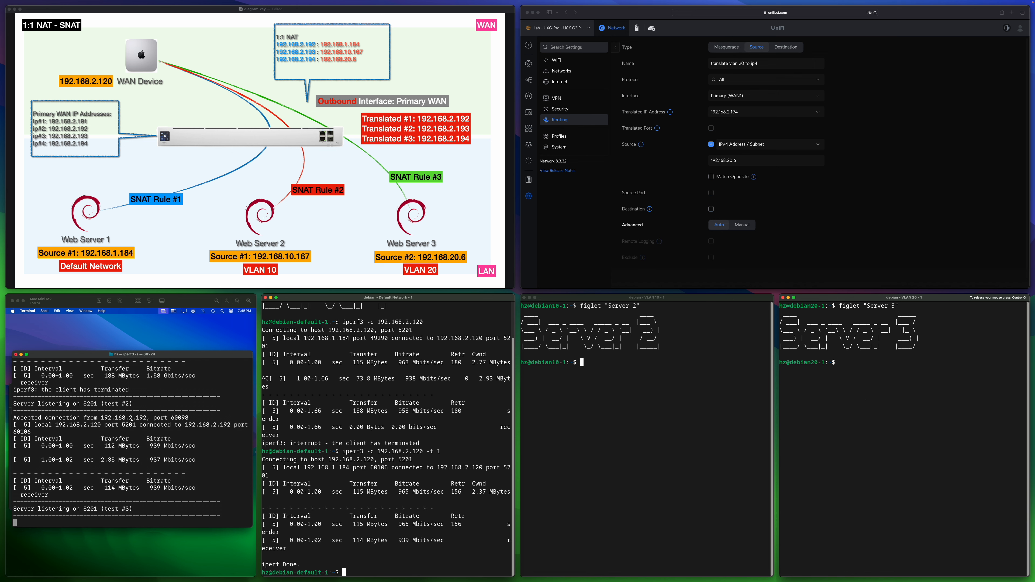
pyautogui.click(131, 420)
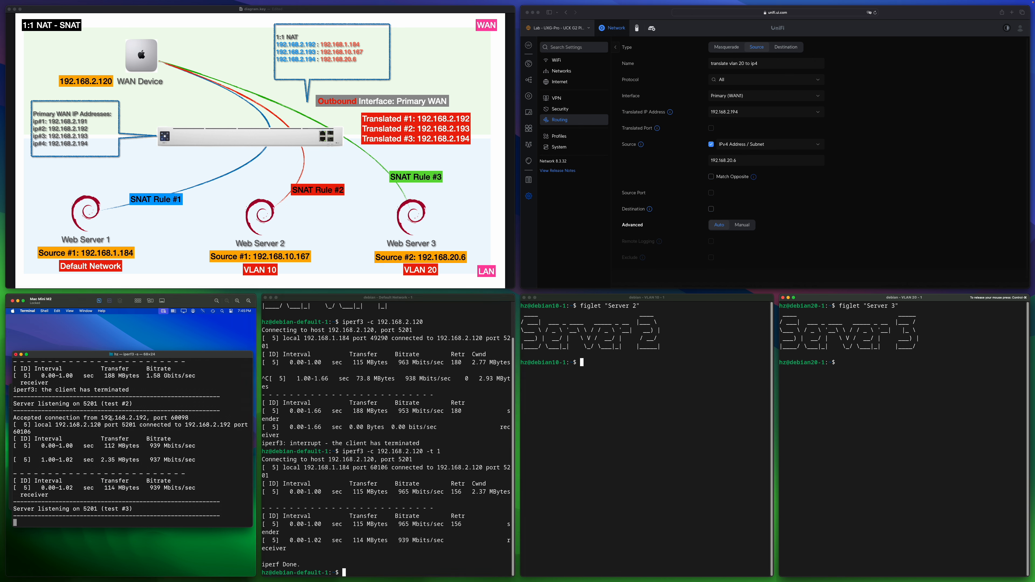
pyautogui.moveTo(128, 417); pyautogui.dragTo(146, 416)
pyautogui.click(149, 413)
# Run iperf3 -c 192.168.2.120 -t 1 on Server 2 and check the incoming source address on the WAN Mac.
pyautogui.click(671, 434)
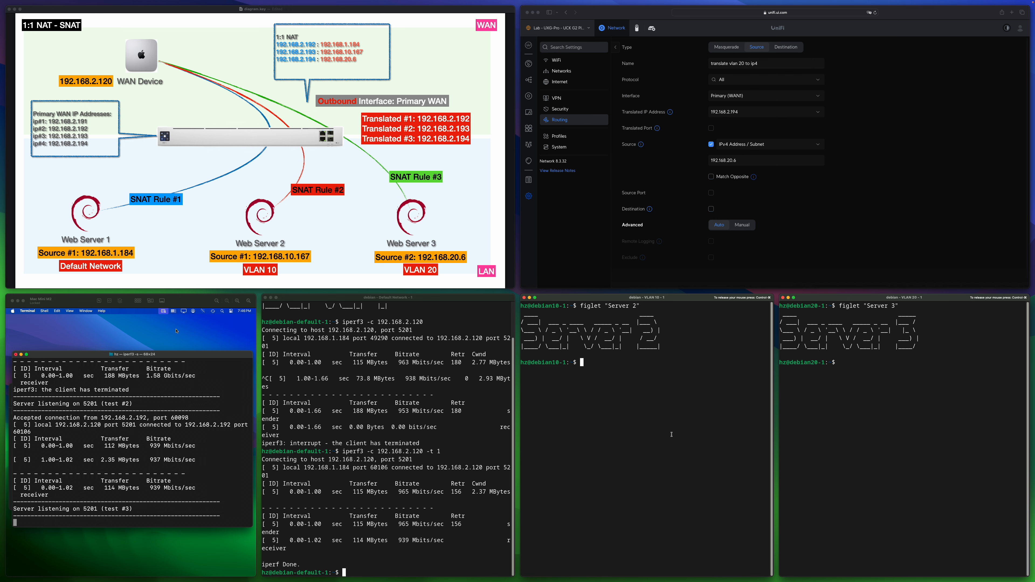
pyautogui.press('Up')
pyautogui.press('Up')
pyautogui.press('Return')
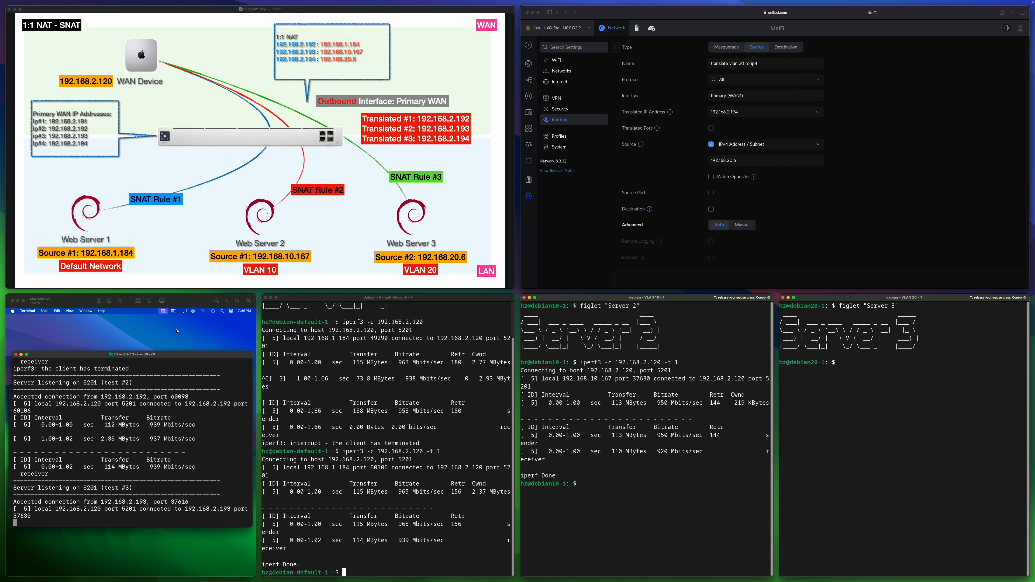
pyautogui.press('ctrl+super')
pyautogui.click(134, 418)
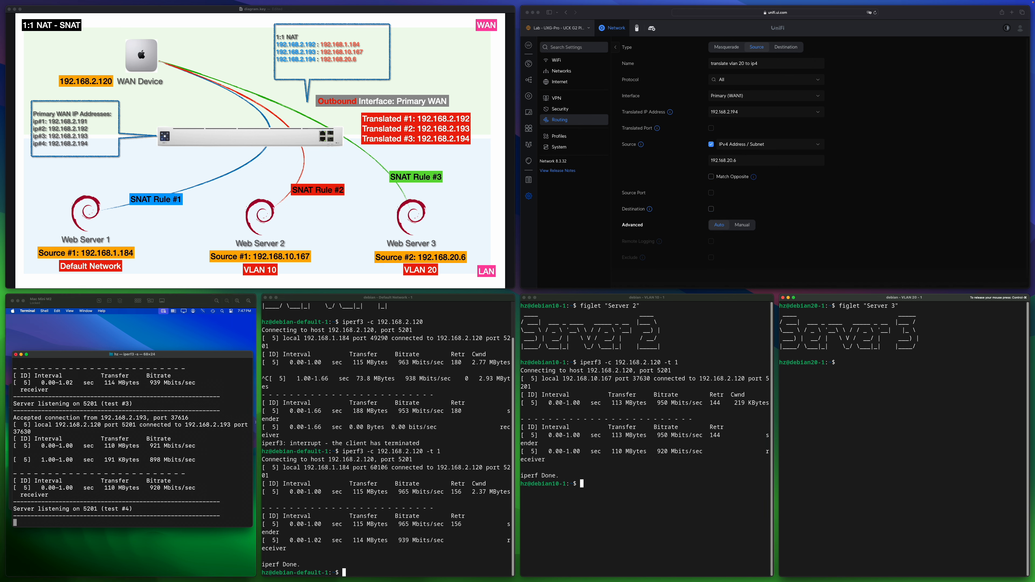
# Run iperf3 -c 192.168.2.120 -t 1 on Server 3 and check the source address the WAN Mac receives.
pyautogui.hotkey('ctrl', 'shift', 'v')
pyautogui.press('Return')
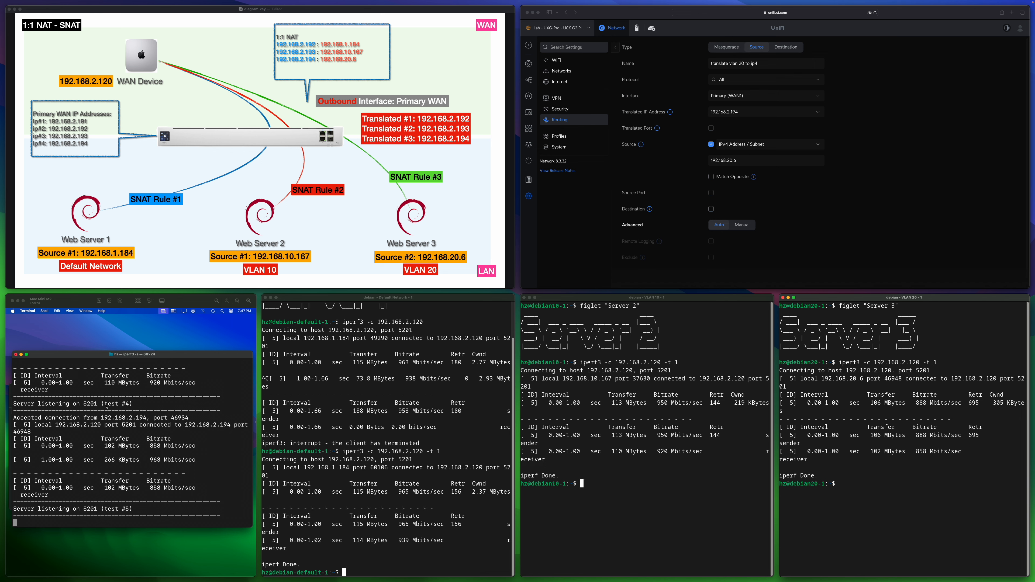
pyautogui.click(106, 416)
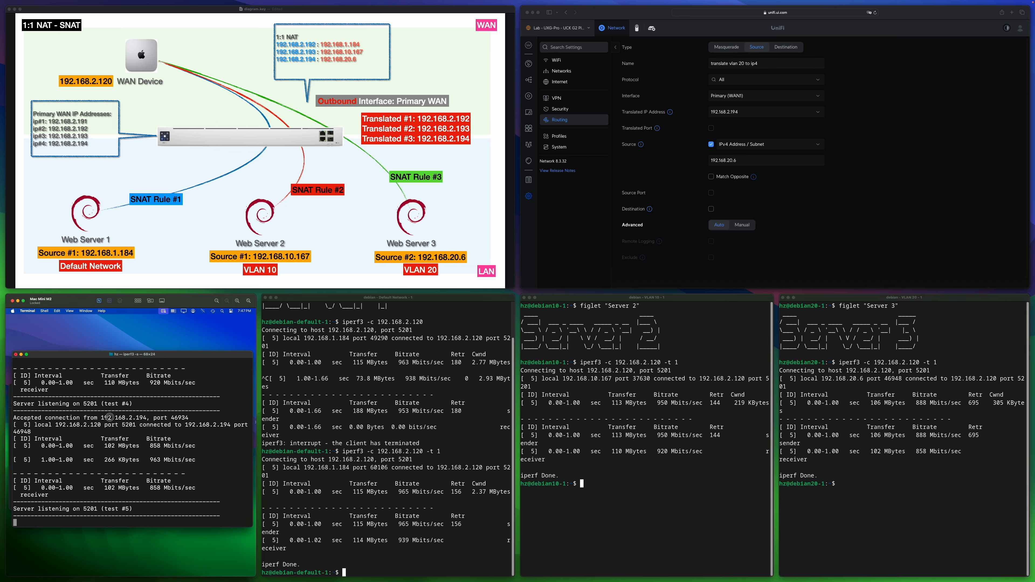